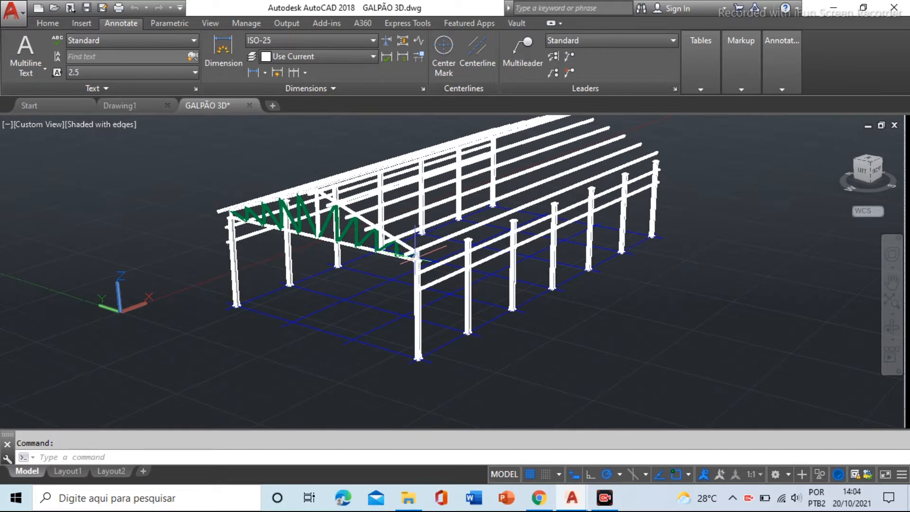
Step: Examine the warehouse frame, its columns, roof trusses and side beams from both sides of the gable end
{"action": "scroll", "coordinate": [328, 235], "scroll_direction": "up", "scroll_amount": 1}
{"action": "middle_click_drag", "start_coordinate": [366, 267], "coordinate": [411, 271], "text": "shift"}
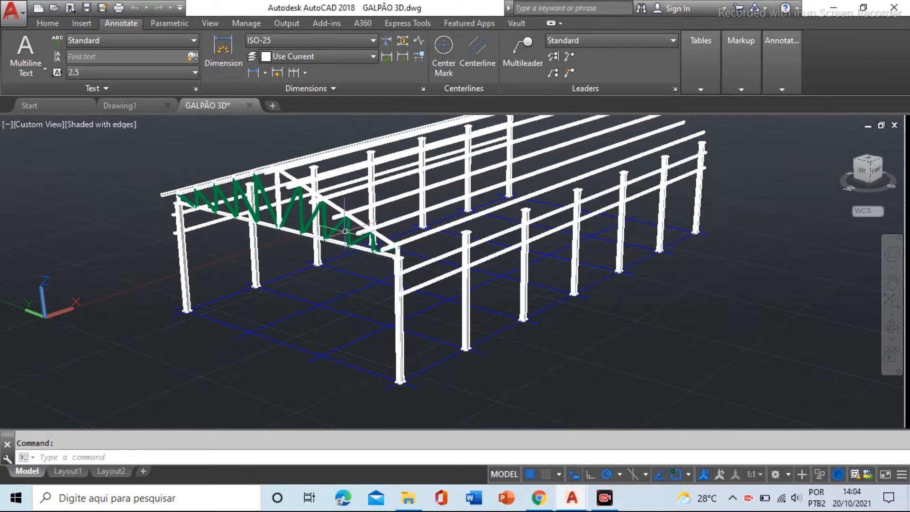
{"action": "scroll", "coordinate": [356, 238], "scroll_direction": "down", "scroll_amount": 2}
{"action": "middle_click_drag", "start_coordinate": [484, 211], "coordinate": [396, 227], "text": "shift"}
{"action": "scroll", "coordinate": [398, 229], "scroll_direction": "up", "scroll_amount": 2}
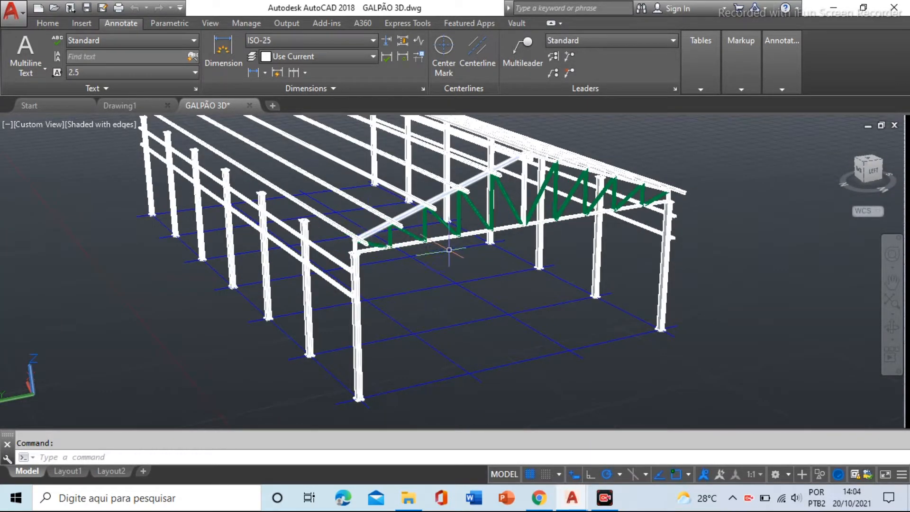
{"action": "scroll", "coordinate": [460, 248], "scroll_direction": "up", "scroll_amount": 1}
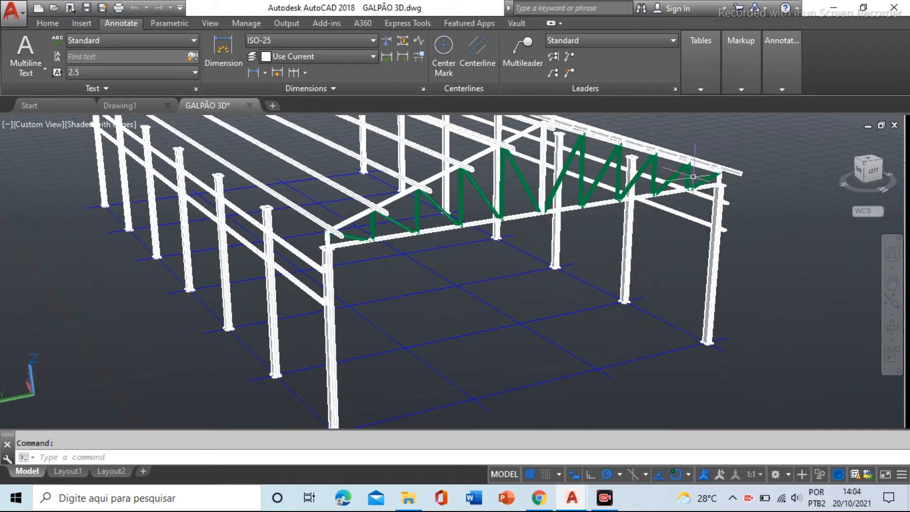
{"action": "left_click", "coordinate": [866, 9]}
{"action": "left_click", "coordinate": [861, 9]}
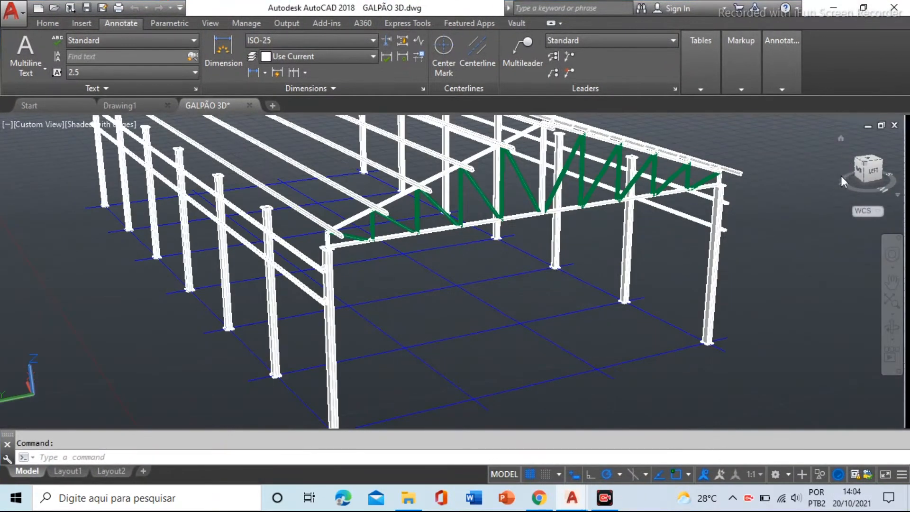
{"action": "scroll", "coordinate": [564, 272], "scroll_direction": "down", "scroll_amount": 1}
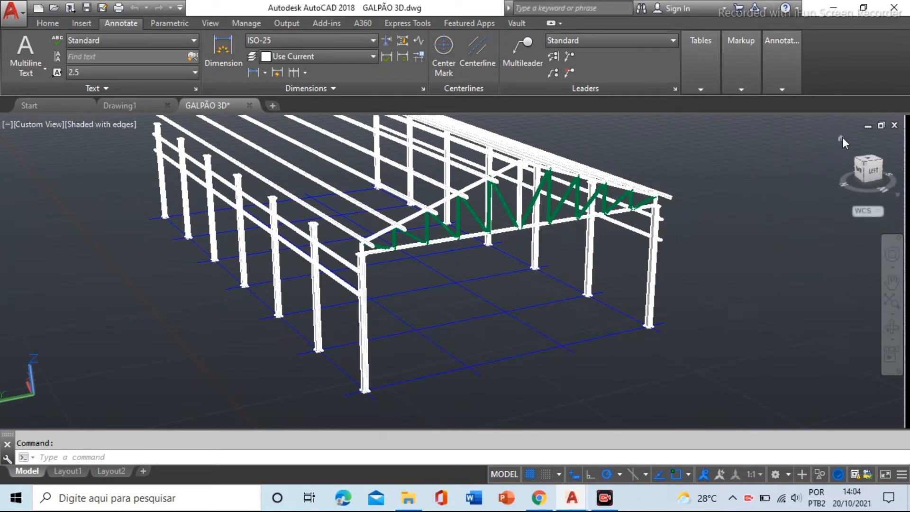
Step: Set the 3D view projection to Parallel
{"action": "right_click", "coordinate": [843, 138]}
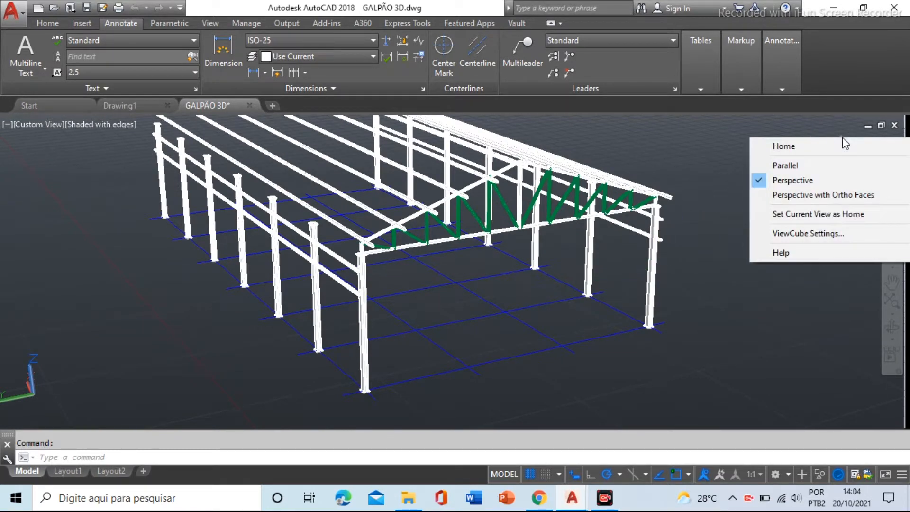
{"action": "left_click", "coordinate": [800, 156]}
{"action": "scroll", "coordinate": [360, 223], "scroll_direction": "up", "scroll_amount": 2}
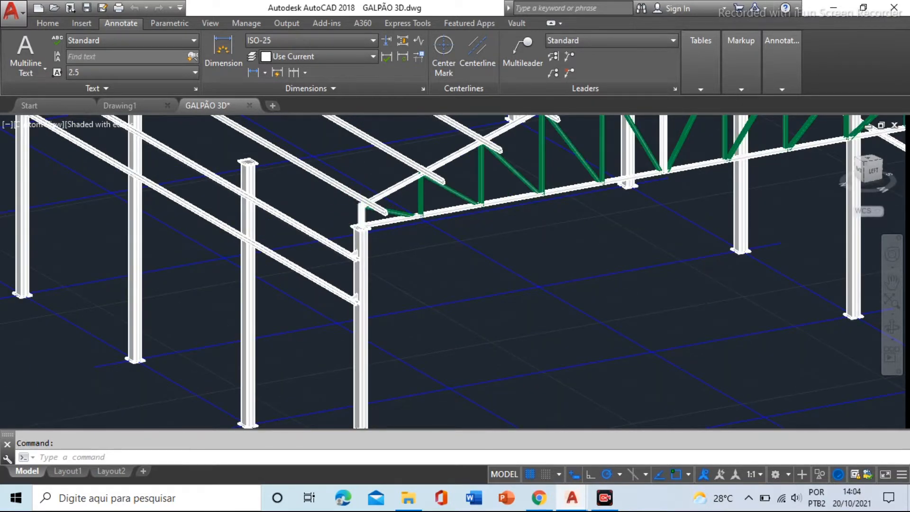
{"action": "scroll", "coordinate": [365, 171], "scroll_direction": "up", "scroll_amount": 2}
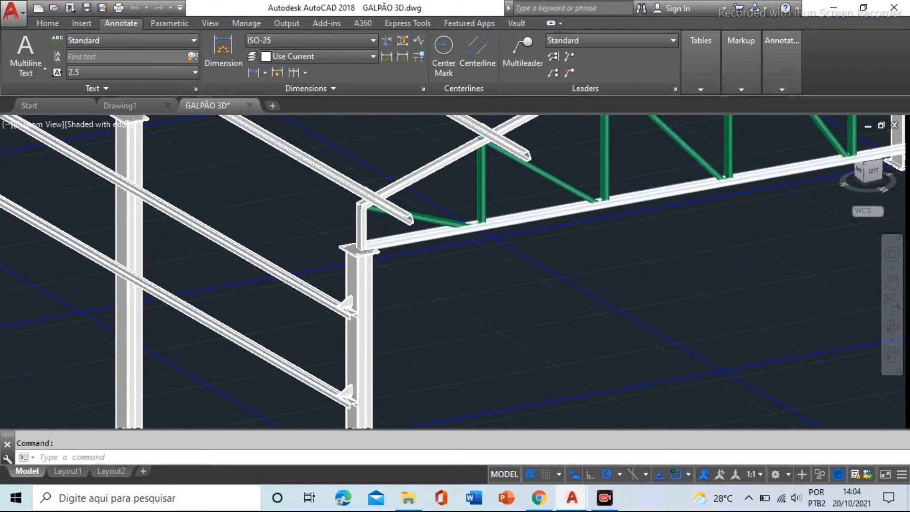
{"action": "scroll", "coordinate": [403, 253], "scroll_direction": "down", "scroll_amount": 4}
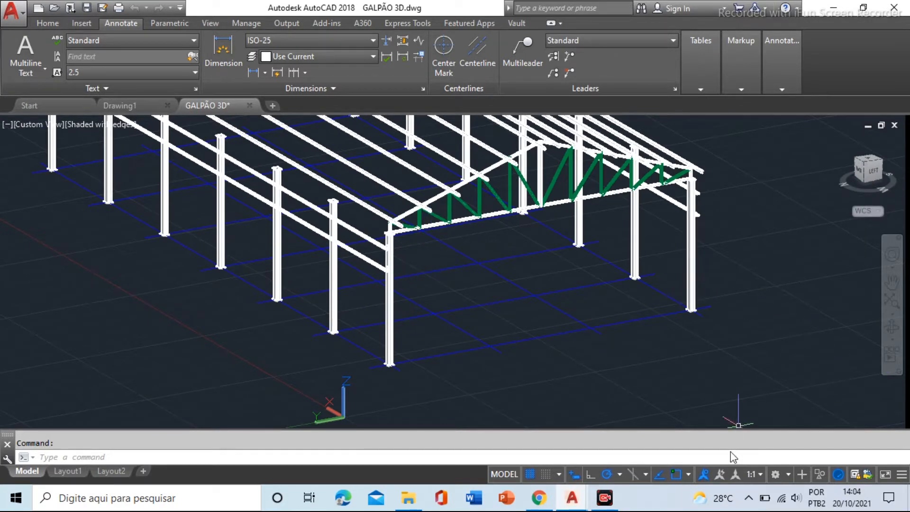
Step: Switch to the 3D Modeling workspace and dock the command line below the drawing area
{"action": "left_click", "coordinate": [781, 473]}
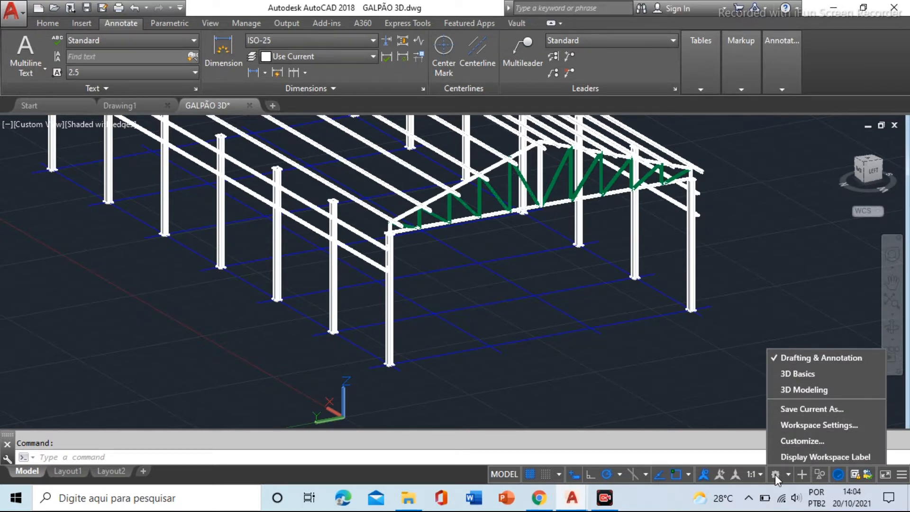
{"action": "left_click", "coordinate": [804, 389]}
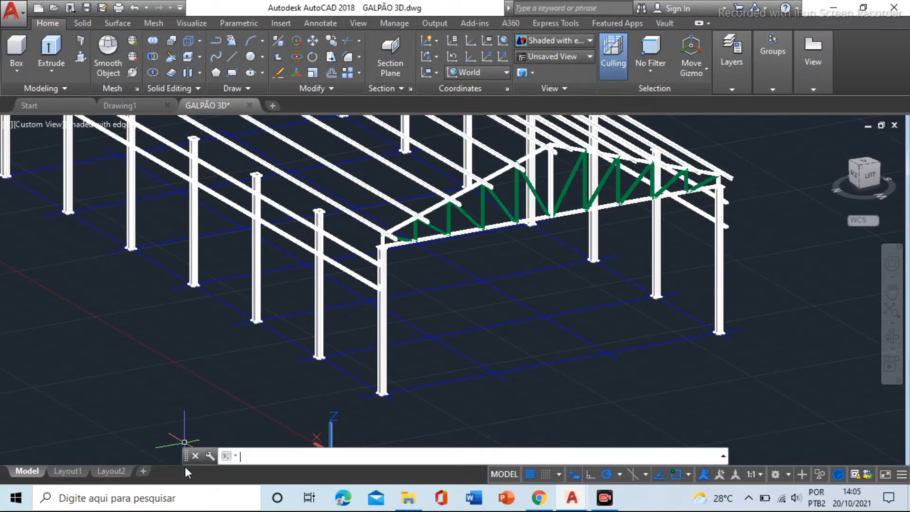
{"action": "left_click_drag", "start_coordinate": [186, 456], "coordinate": [188, 474]}
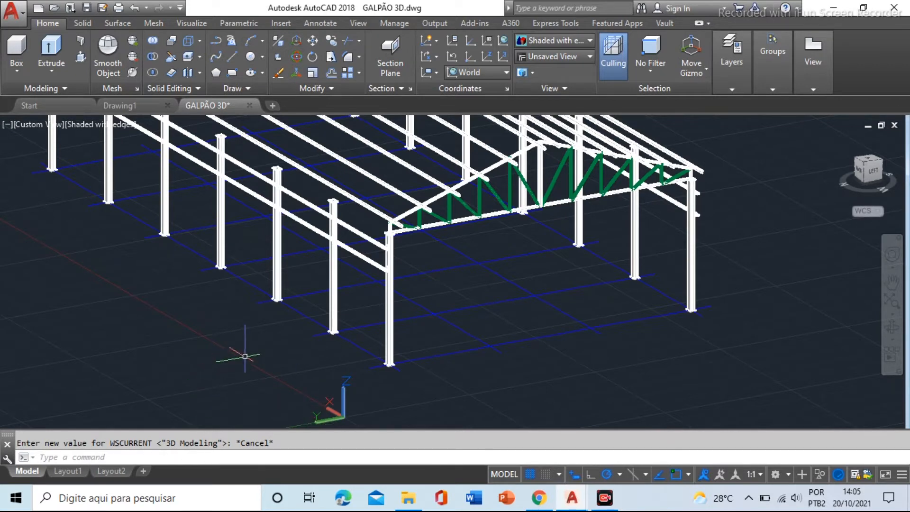
{"action": "left_click", "coordinate": [19, 72]}
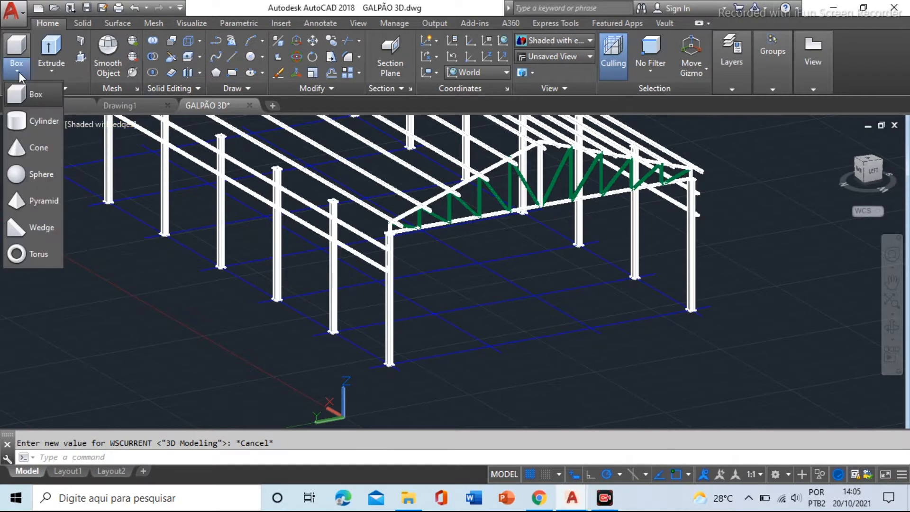
{"action": "left_click", "coordinate": [565, 356]}
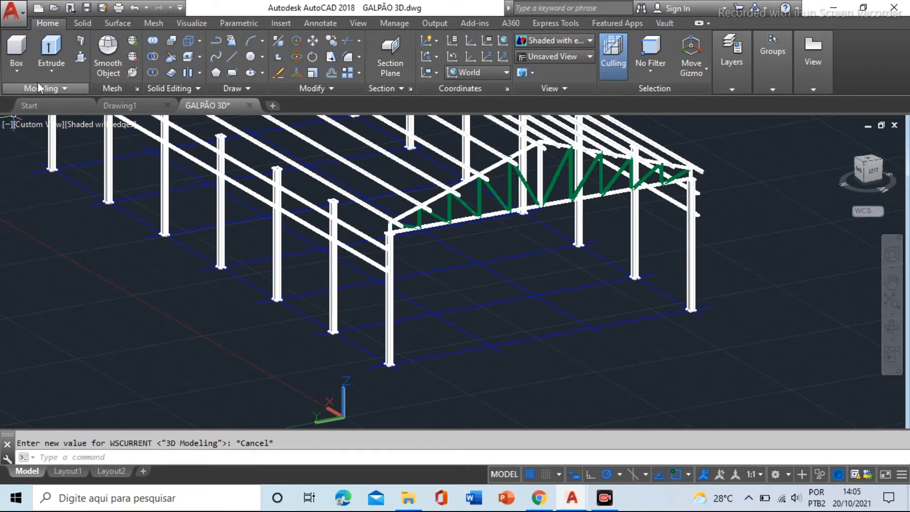
{"action": "left_click", "coordinate": [54, 69]}
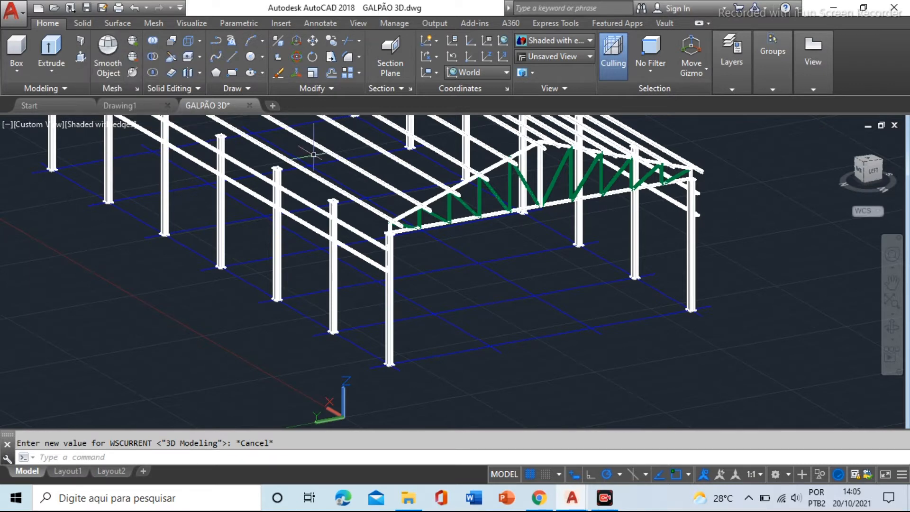
Step: Copy the front corner column onto the two intermediate grid intersections along the gable end
{"action": "middle_click_drag", "start_coordinate": [518, 350], "coordinate": [542, 321]}
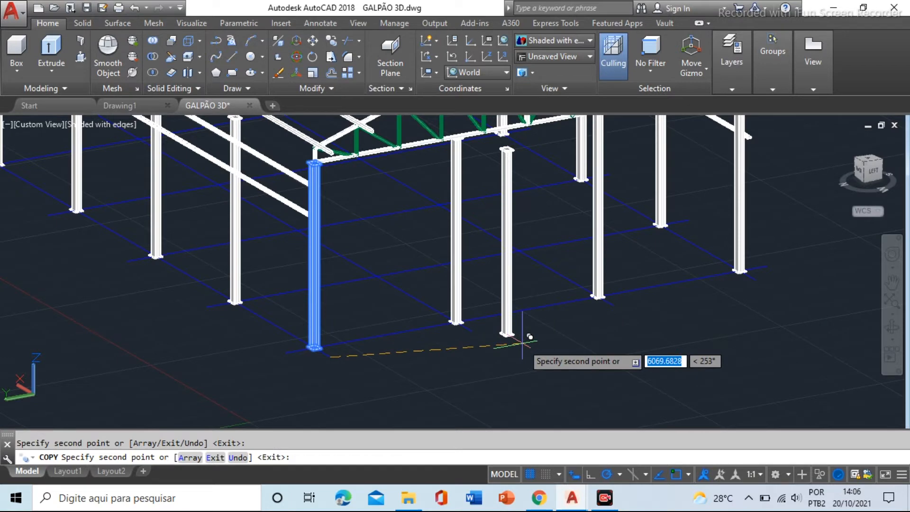
{"action": "key", "text": "Escape"}
{"action": "scroll", "coordinate": [582, 352], "scroll_direction": "down", "scroll_amount": 5}
{"action": "scroll", "coordinate": [534, 311], "scroll_direction": "up", "scroll_amount": 5}
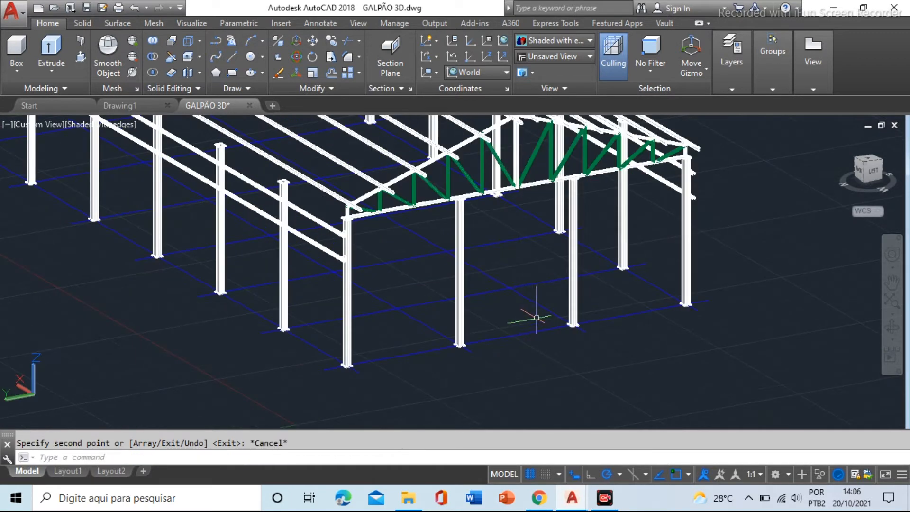
Step: Measure the spacing between the two intermediate gable-end columns using the ends of their grid lines
{"action": "scroll", "coordinate": [479, 229], "scroll_direction": "up", "scroll_amount": 2}
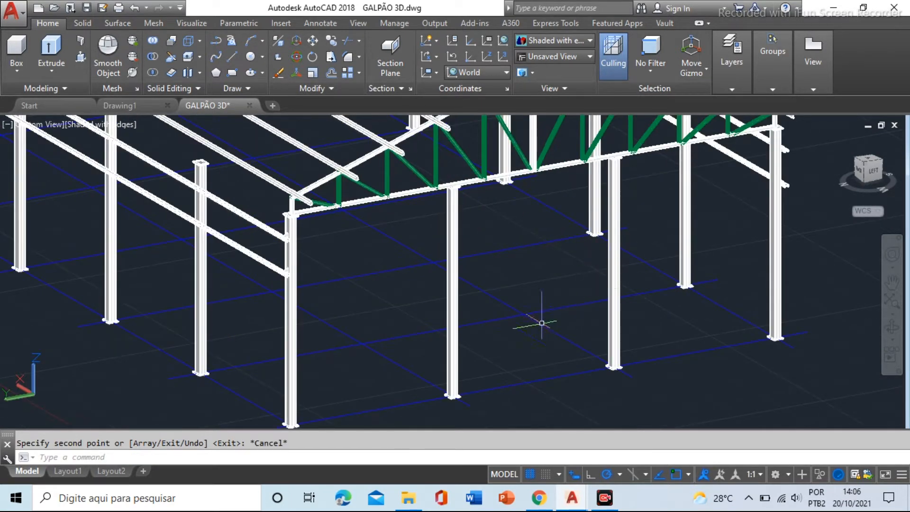
{"action": "scroll", "coordinate": [489, 407], "scroll_direction": "up", "scroll_amount": 3}
{"action": "type", "text": "di"}
{"action": "key", "text": "Return"}
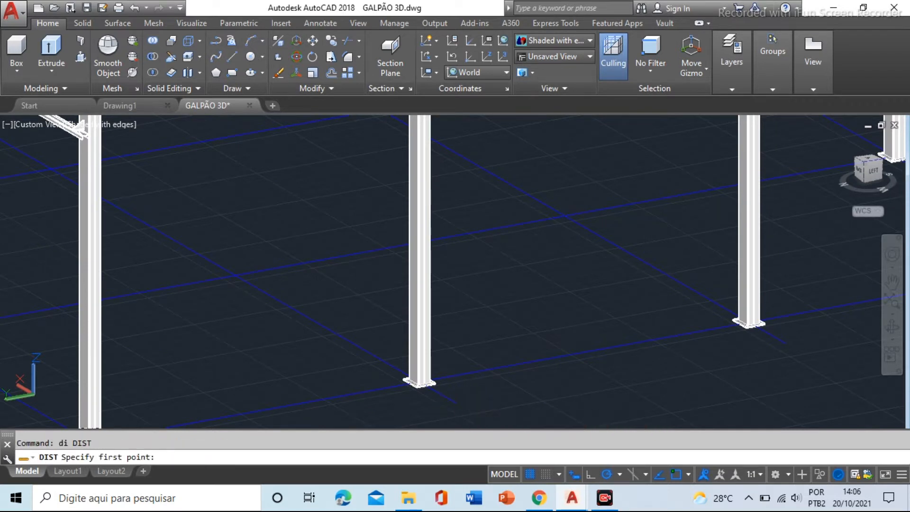
{"action": "left_click", "coordinate": [456, 402]}
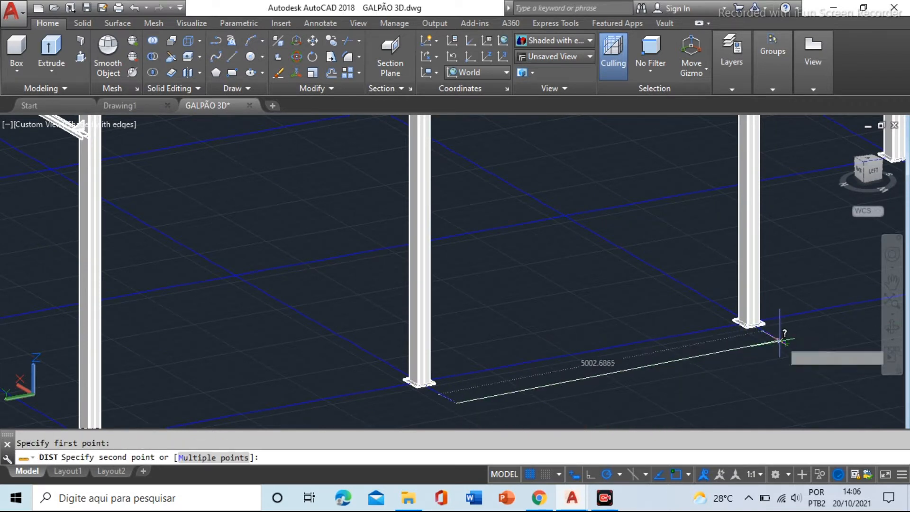
{"action": "key", "text": "Escape"}
Step: Turn Ortho on and draw a straight line on the ground outside the gable end, parallel to its column row
{"action": "scroll", "coordinate": [501, 321], "scroll_direction": "down", "scroll_amount": 4}
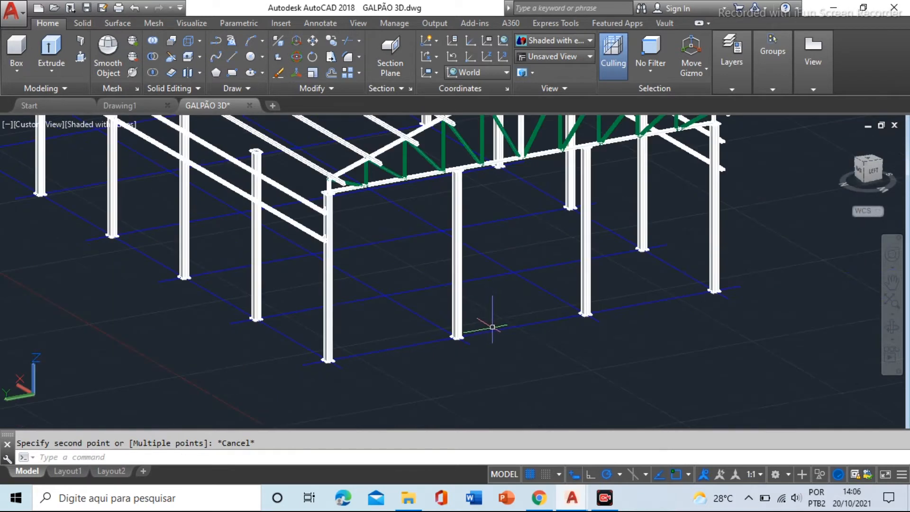
{"action": "scroll", "coordinate": [492, 328], "scroll_direction": "down", "scroll_amount": 3}
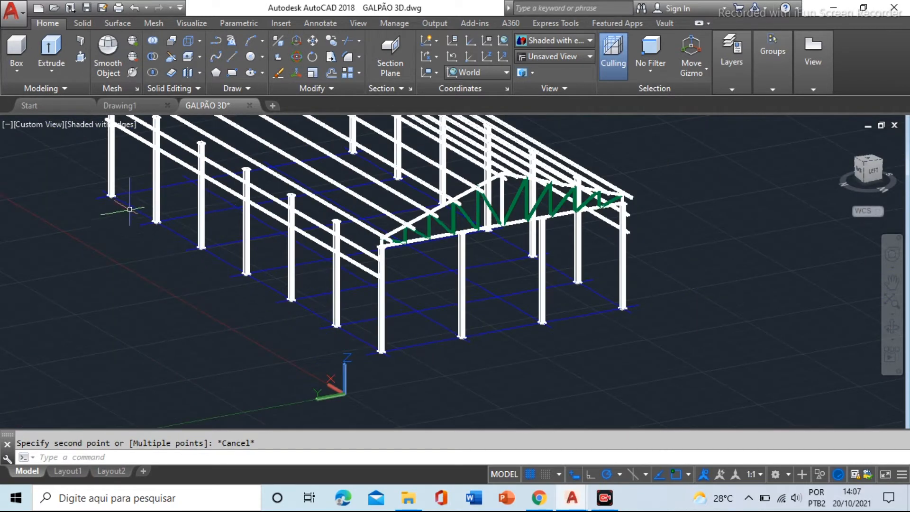
{"action": "scroll", "coordinate": [405, 368], "scroll_direction": "up", "scroll_amount": 2}
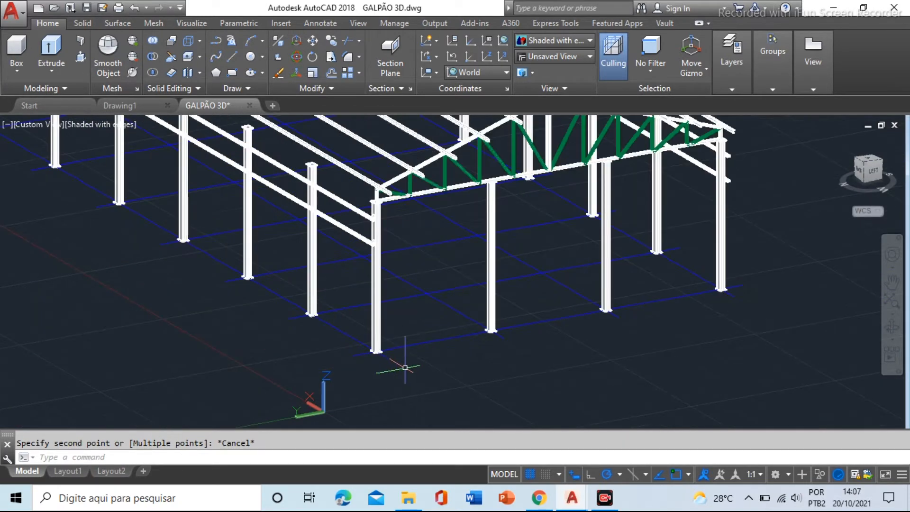
{"action": "scroll", "coordinate": [406, 367], "scroll_direction": "up", "scroll_amount": 2}
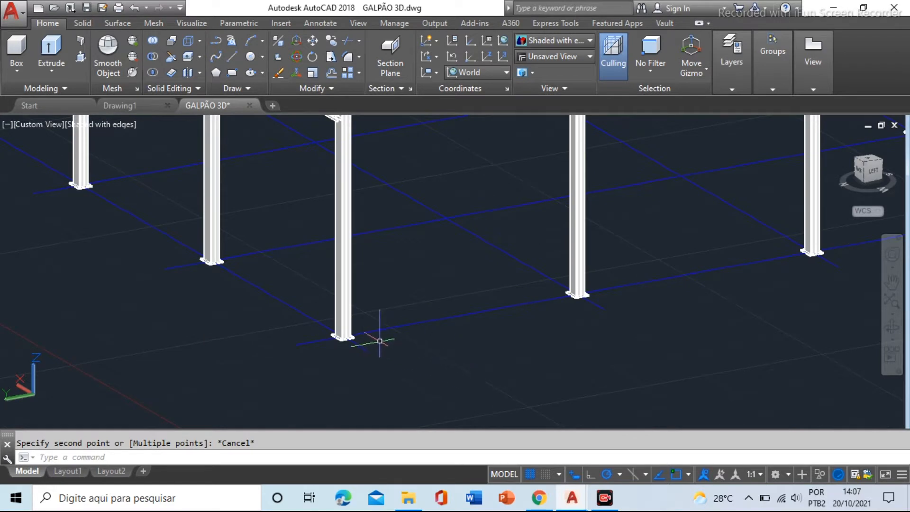
{"action": "scroll", "coordinate": [380, 341], "scroll_direction": "up", "scroll_amount": 3}
{"action": "scroll", "coordinate": [331, 261], "scroll_direction": "down", "scroll_amount": 4}
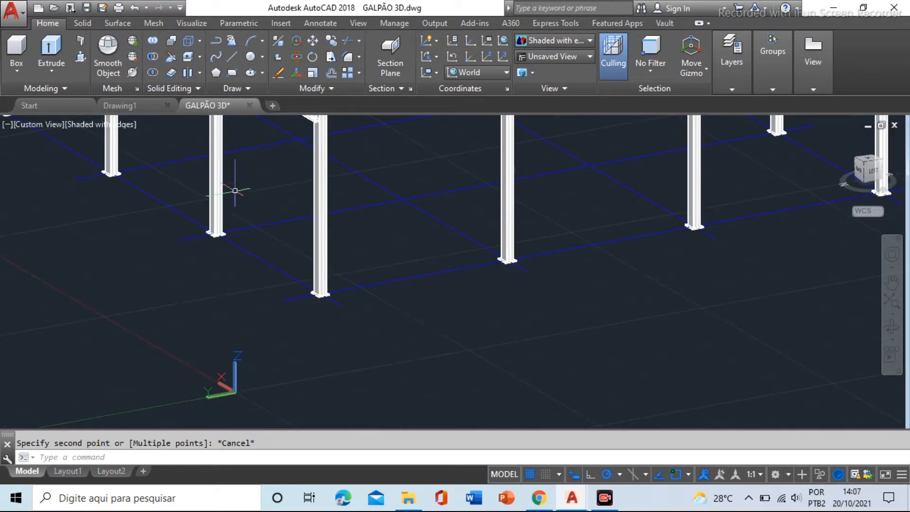
{"action": "left_click", "coordinate": [232, 56]}
{"action": "left_click", "coordinate": [407, 375]}
{"action": "key", "text": "F8"}
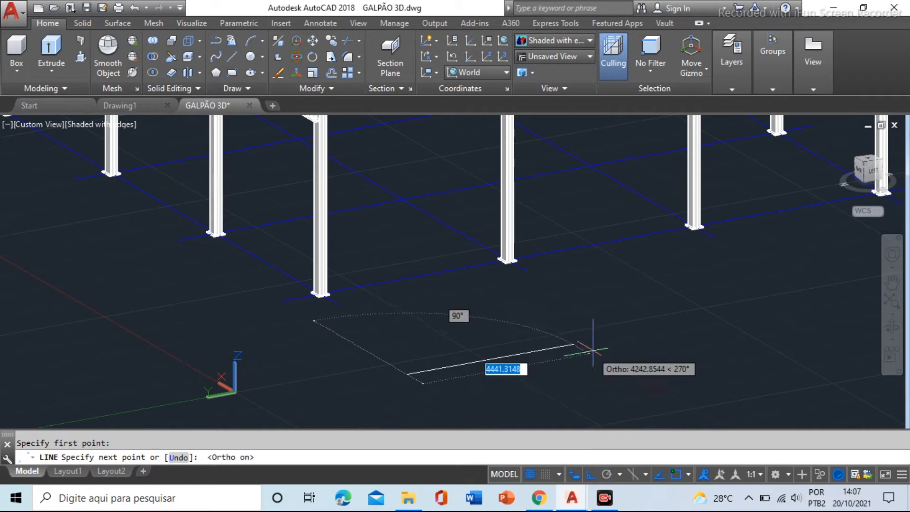
{"action": "left_click", "coordinate": [626, 345]}
{"action": "right_click", "coordinate": [682, 350]}
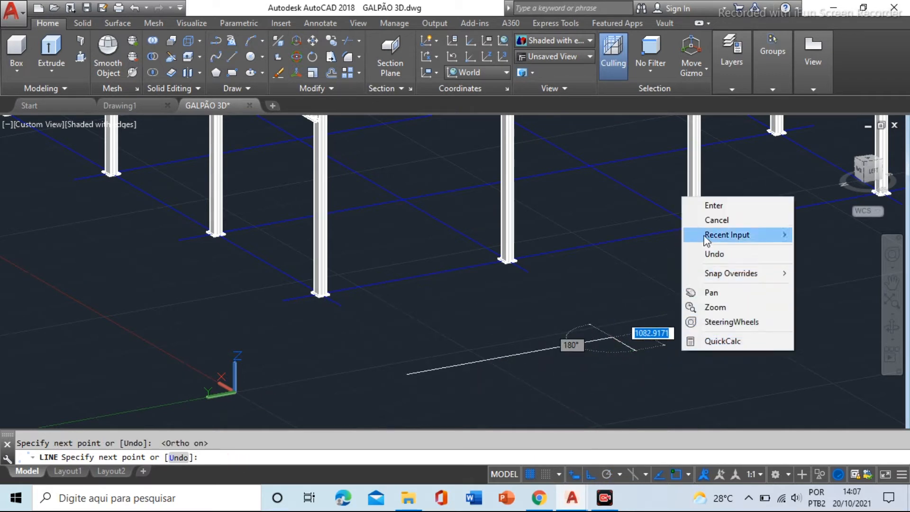
{"action": "left_click", "coordinate": [715, 220]}
Step: Try to draw a Polysolid with Left justification along the new line, starting from its end nearest the corner column
{"action": "scroll", "coordinate": [528, 405], "scroll_direction": "up", "scroll_amount": 4}
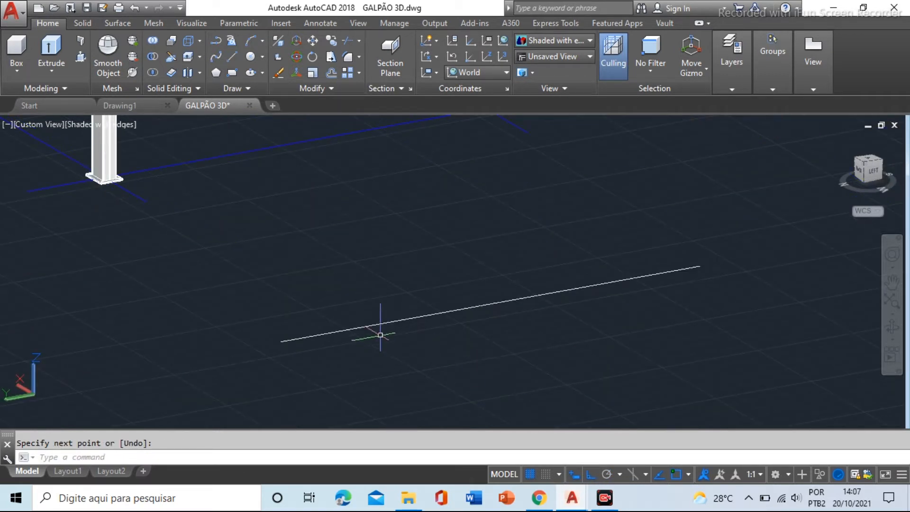
{"action": "scroll", "coordinate": [325, 285], "scroll_direction": "down", "scroll_amount": 3}
{"action": "scroll", "coordinate": [345, 294], "scroll_direction": "up", "scroll_amount": 2}
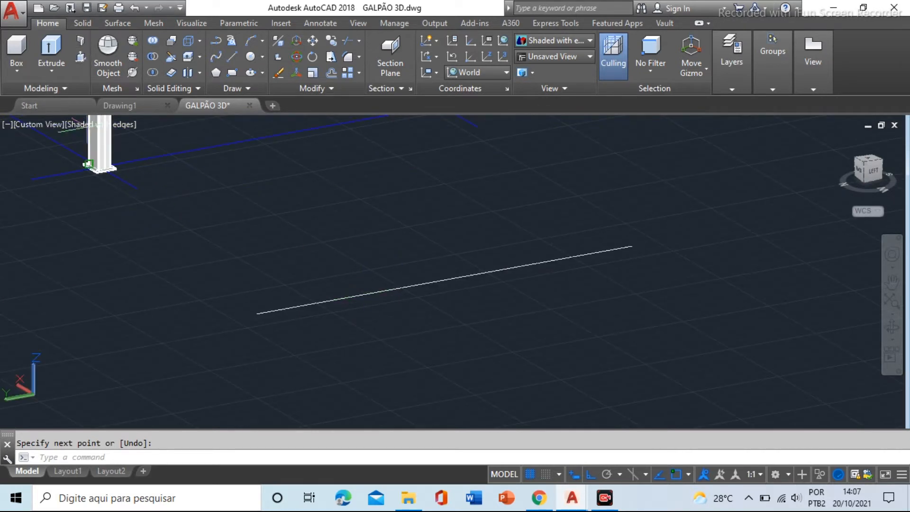
{"action": "left_click", "coordinate": [81, 41]}
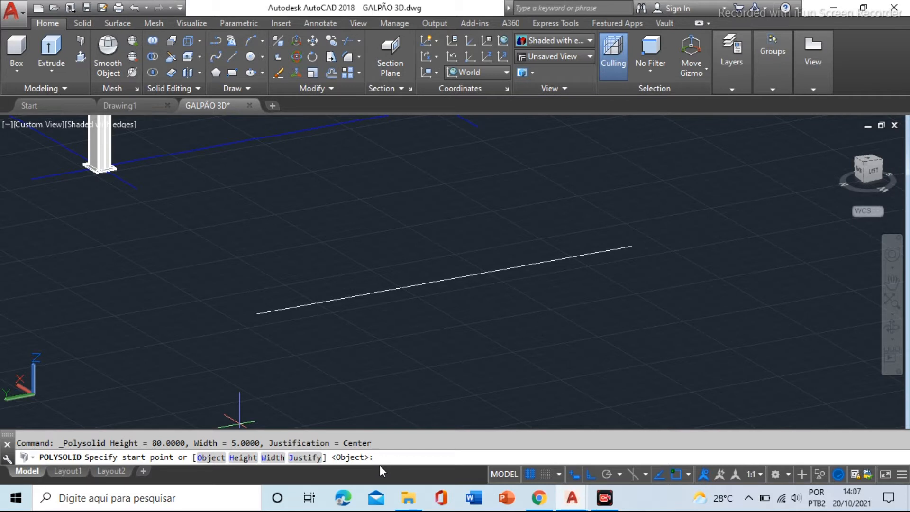
{"action": "left_click", "coordinate": [293, 458]}
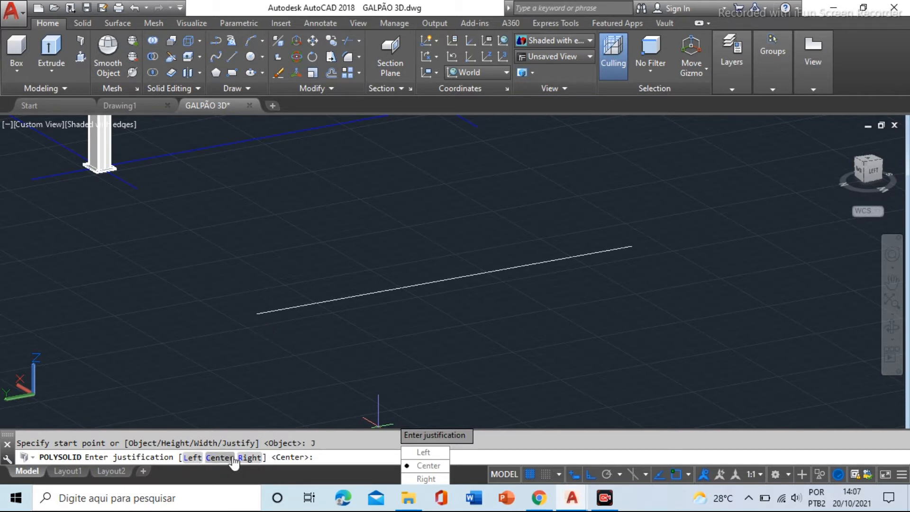
{"action": "left_click", "coordinate": [192, 458]}
{"action": "left_click", "coordinate": [258, 312]}
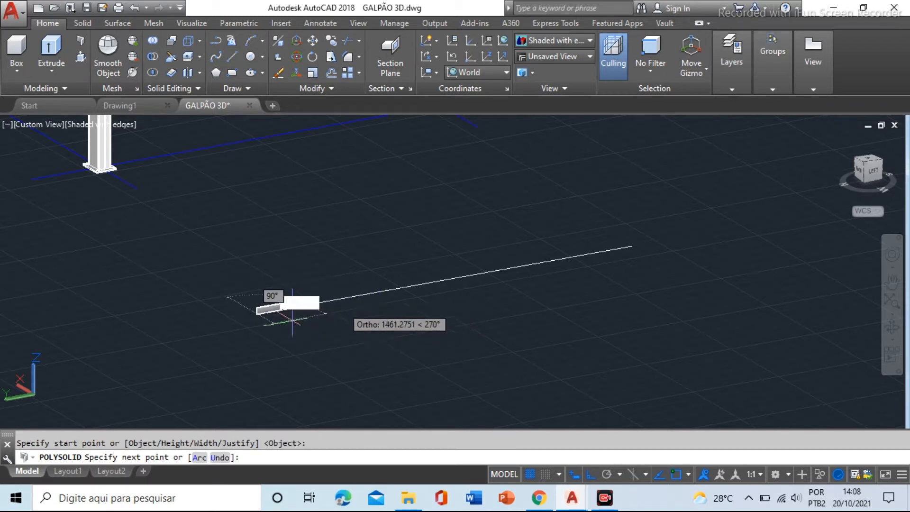
{"action": "scroll", "coordinate": [275, 303], "scroll_direction": "up", "scroll_amount": 4}
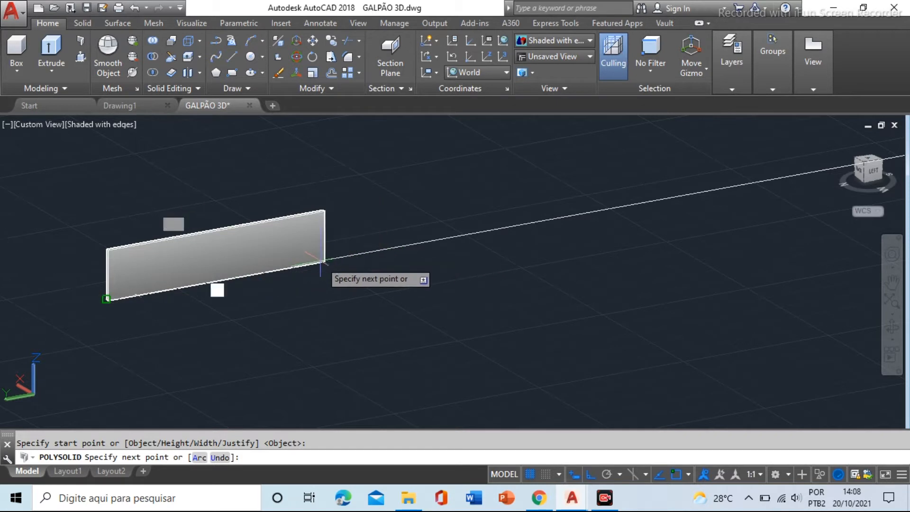
{"action": "scroll", "coordinate": [110, 279], "scroll_direction": "up", "scroll_amount": 3}
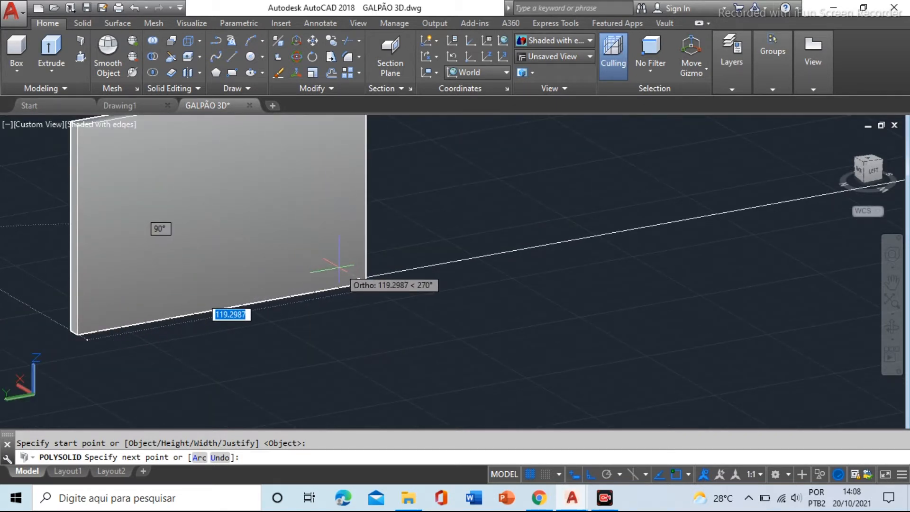
{"action": "scroll", "coordinate": [336, 268], "scroll_direction": "down", "scroll_amount": 3}
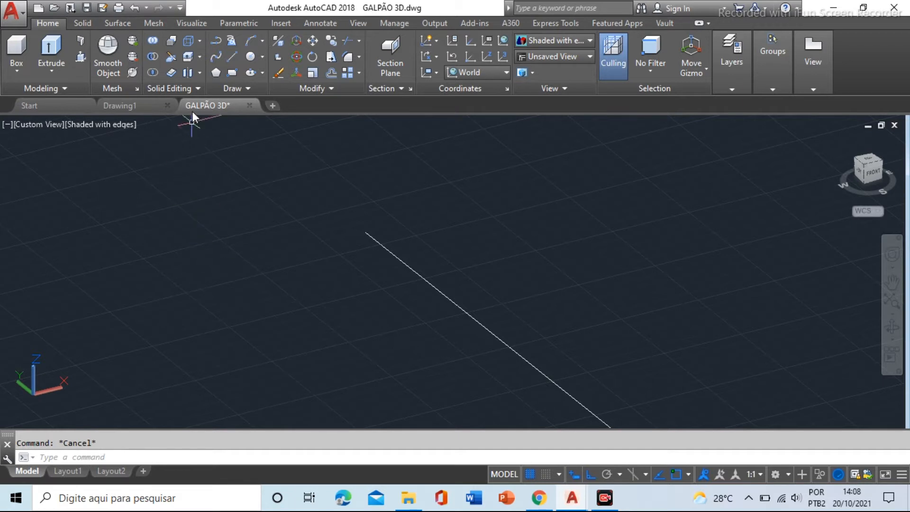
Step: Draw a Polysolid about 91 units long with Center justification along the ground line, starting from its end nearest the corner column
{"action": "left_click", "coordinate": [85, 42]}
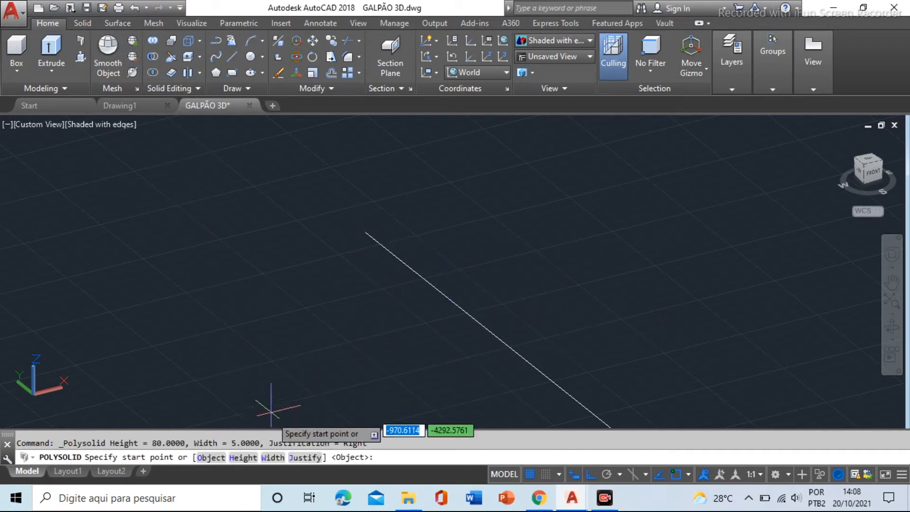
{"action": "left_click", "coordinate": [293, 457]}
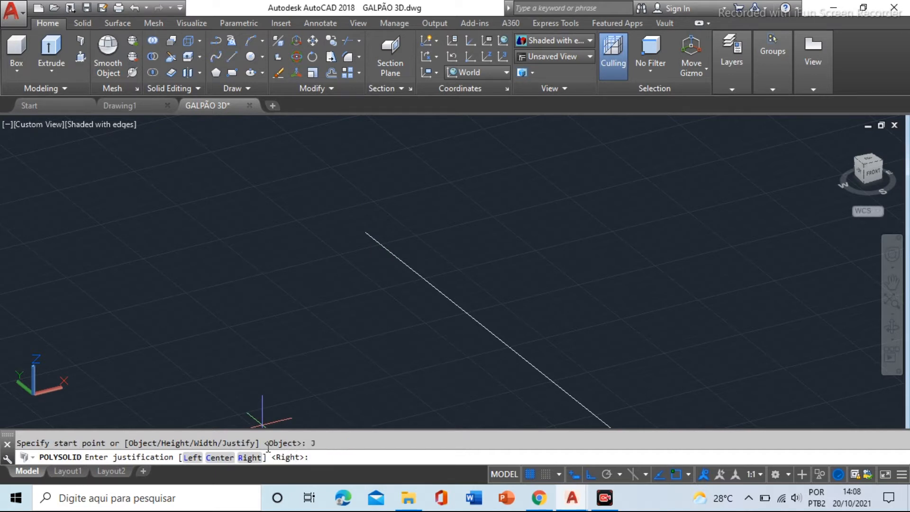
{"action": "left_click", "coordinate": [211, 458]}
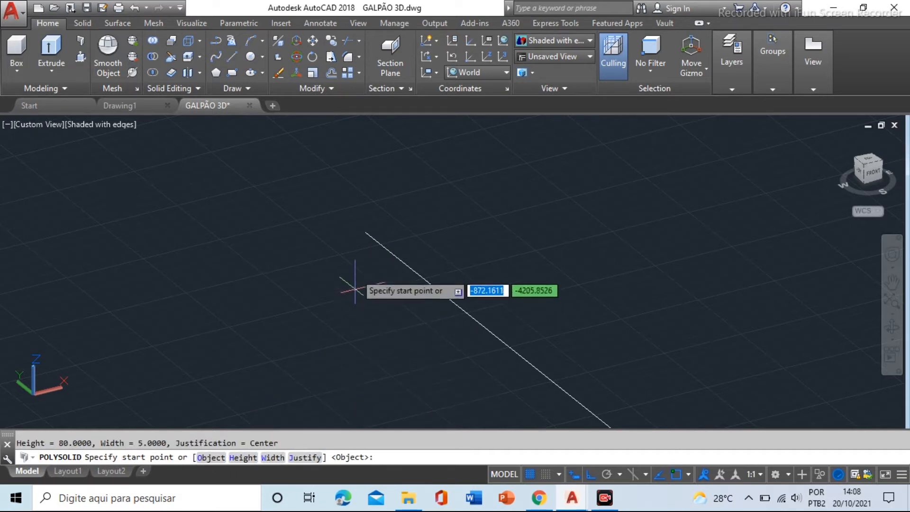
{"action": "left_click", "coordinate": [366, 233]}
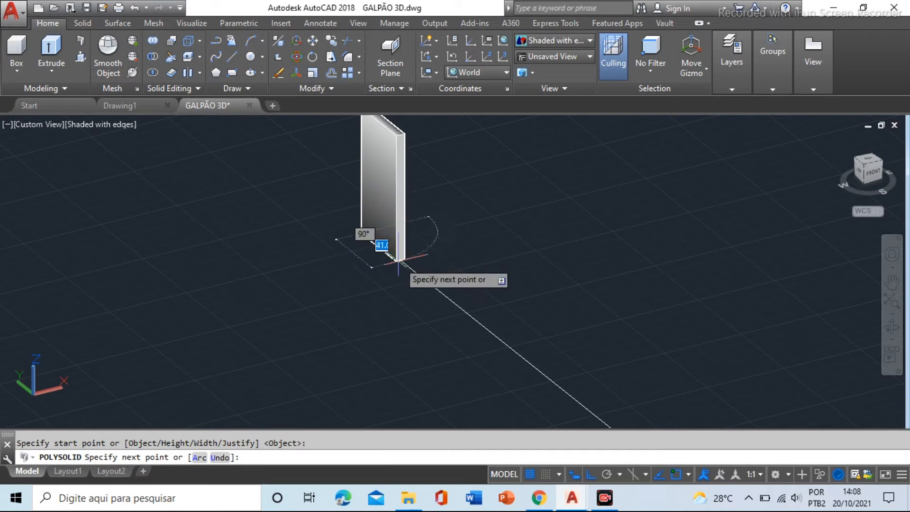
{"action": "left_click", "coordinate": [437, 288]}
{"action": "right_click", "coordinate": [470, 286]}
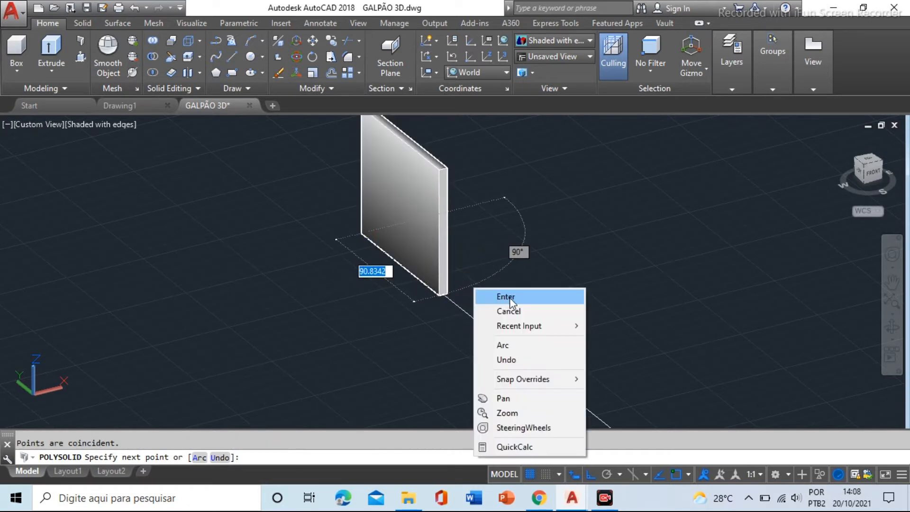
{"action": "left_click", "coordinate": [493, 294]}
{"action": "scroll", "coordinate": [465, 304], "scroll_direction": "up", "scroll_amount": 5}
{"action": "scroll", "coordinate": [406, 297], "scroll_direction": "up", "scroll_amount": 2}
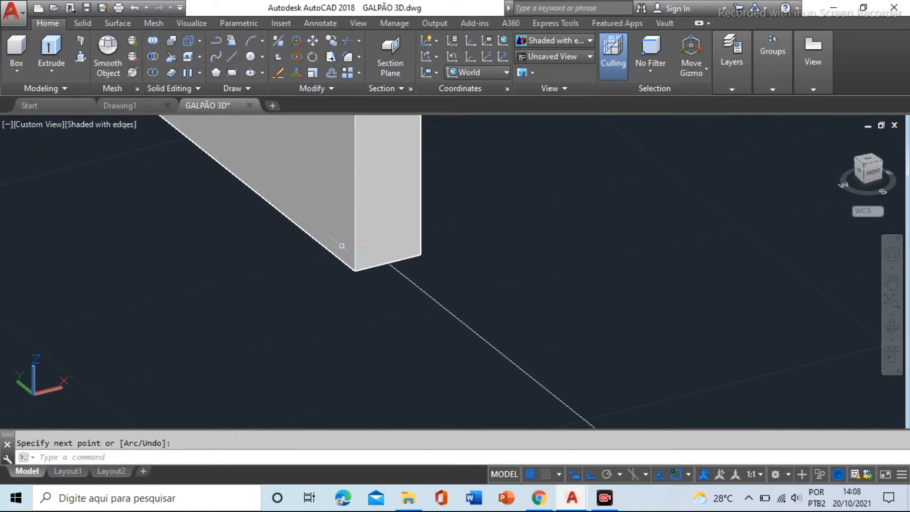
{"action": "scroll", "coordinate": [395, 296], "scroll_direction": "down", "scroll_amount": 5}
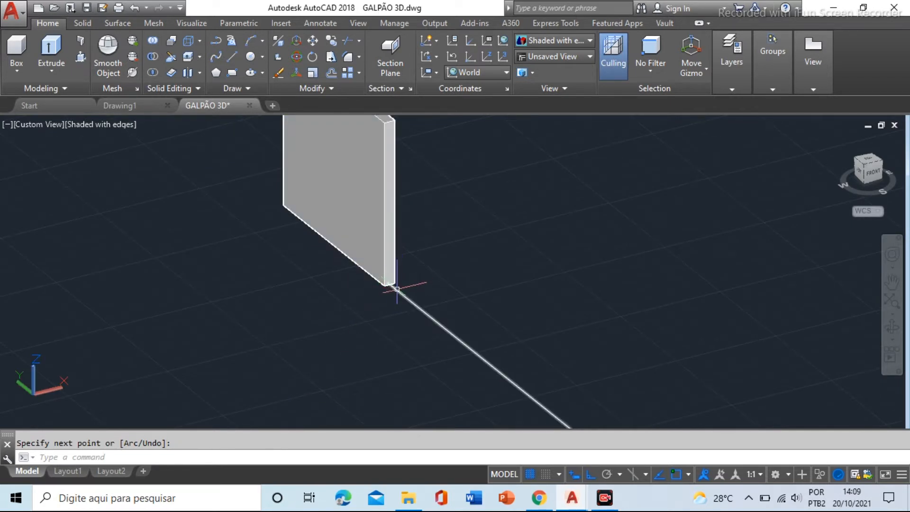
Step: Delete the short centred Polysolid from the ground line
{"action": "left_click", "coordinate": [390, 237]}
{"action": "key", "text": "Delete"}
{"action": "left_click", "coordinate": [80, 41]}
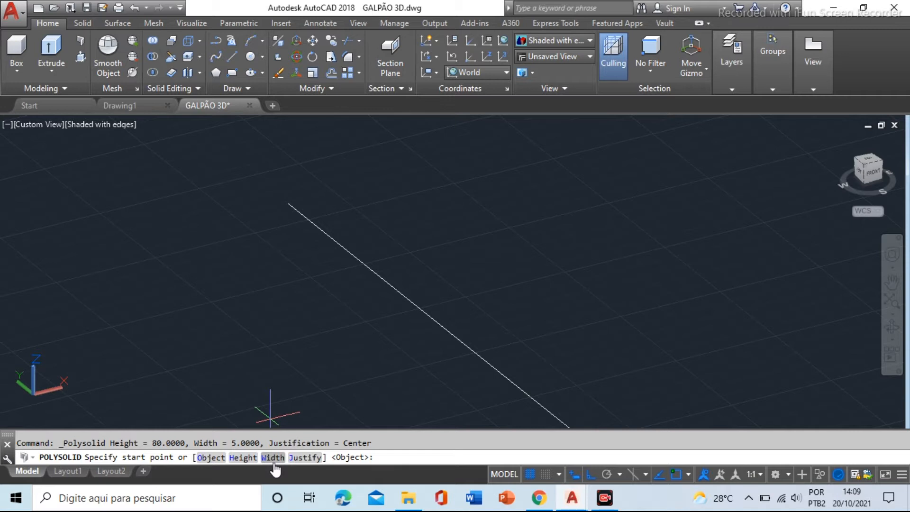
{"action": "left_click", "coordinate": [232, 458]}
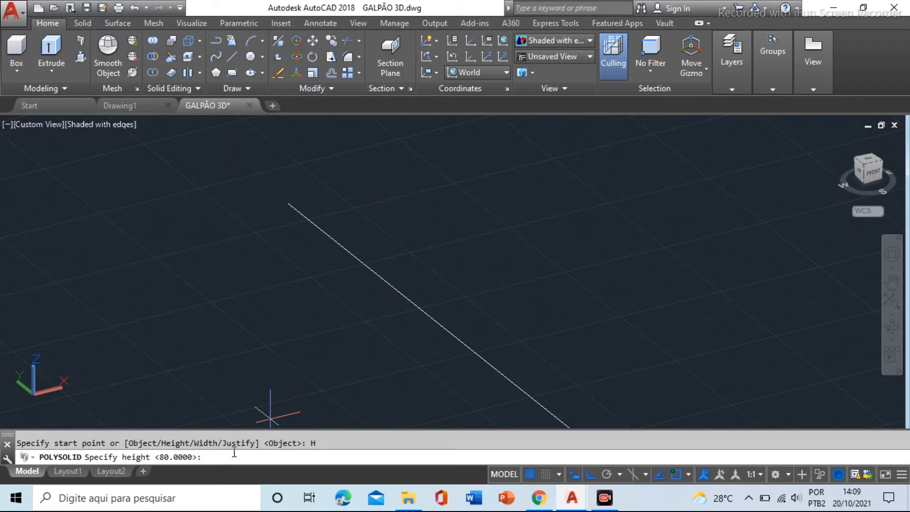
{"action": "key", "text": "Escape"}
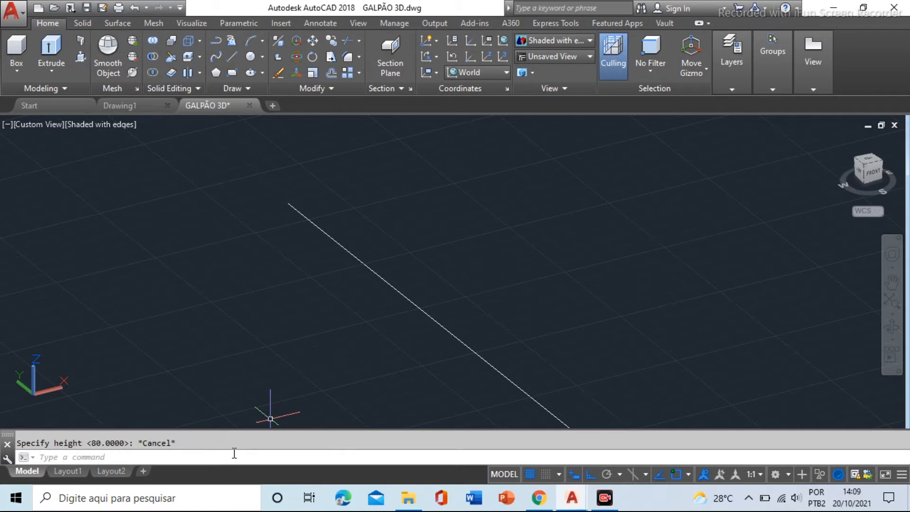
Step: Set the Polysolid width to 150 and its height to 2000
{"action": "key", "text": "Return"}
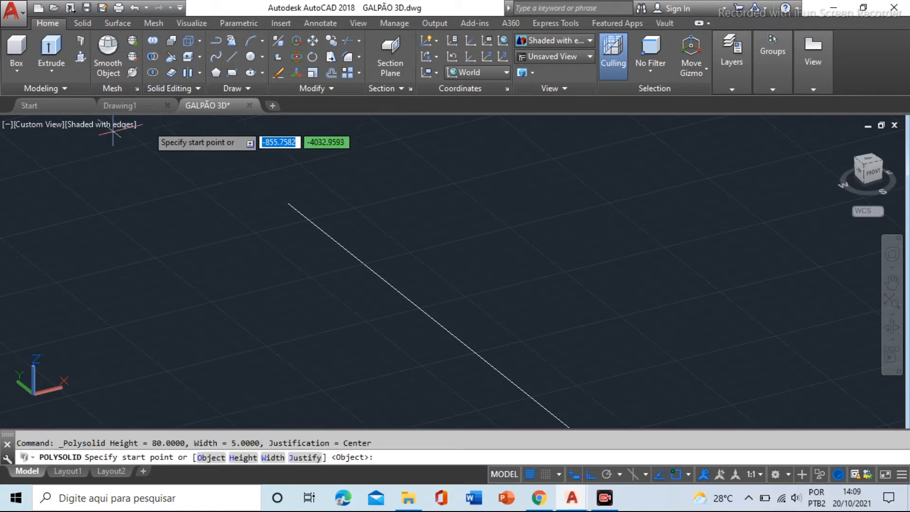
{"action": "left_click", "coordinate": [265, 458]}
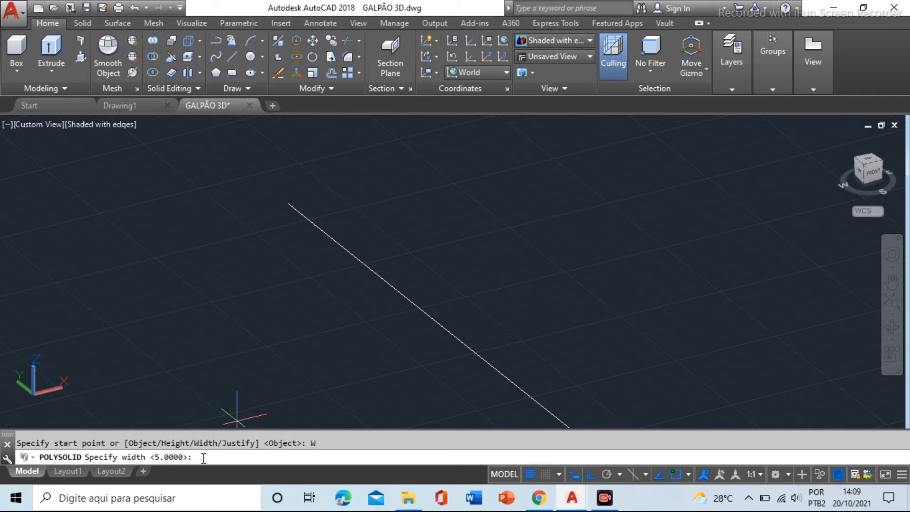
{"action": "type", "text": "50"}
{"action": "key", "text": "Return"}
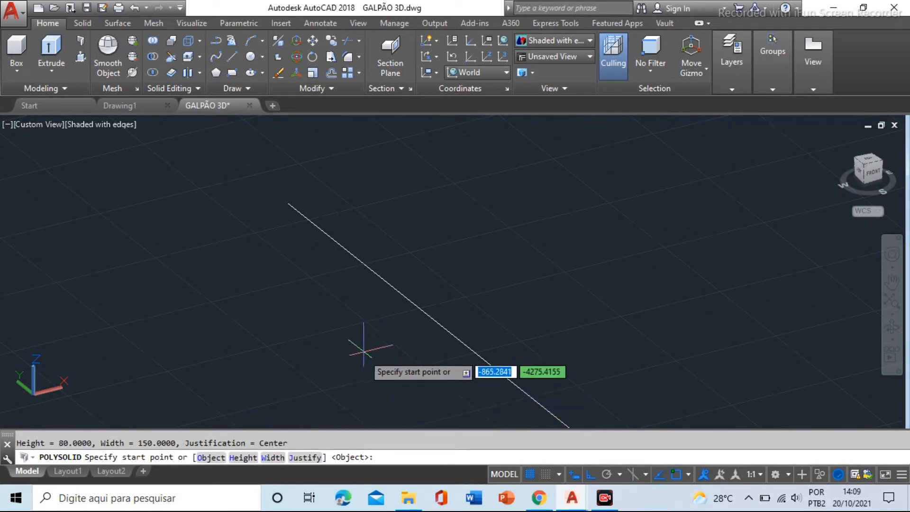
{"action": "left_click", "coordinate": [242, 458]}
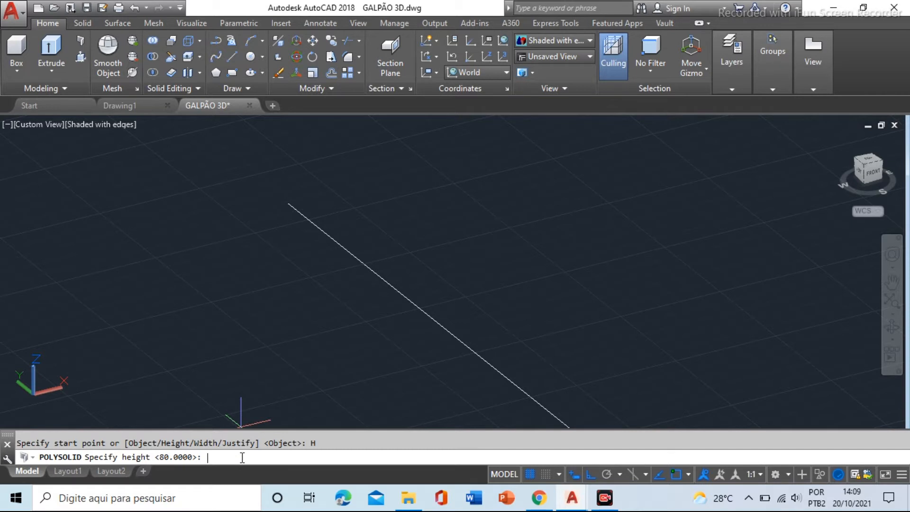
{"action": "type", "text": "2000"}
{"action": "key", "text": "Return"}
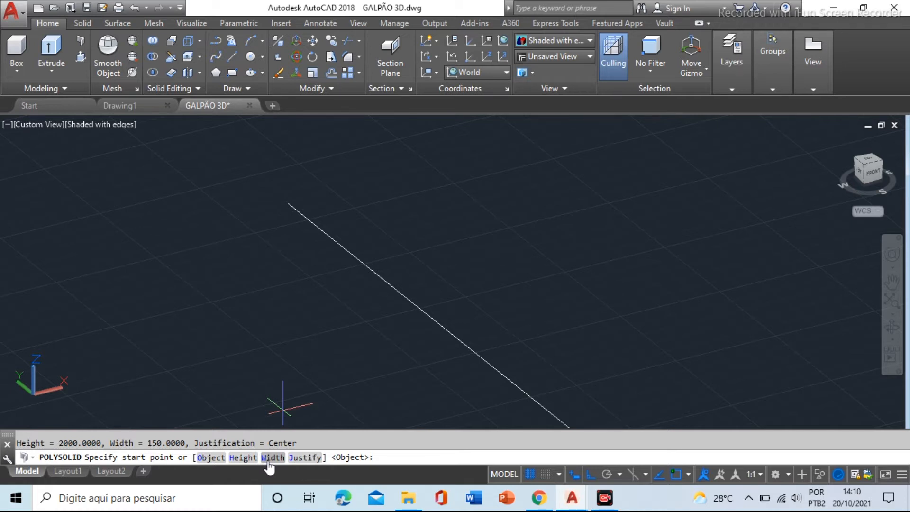
Step: Draw a Polysolid about 800 units long along the ground line, starting from the line's end
{"action": "left_click", "coordinate": [288, 204]}
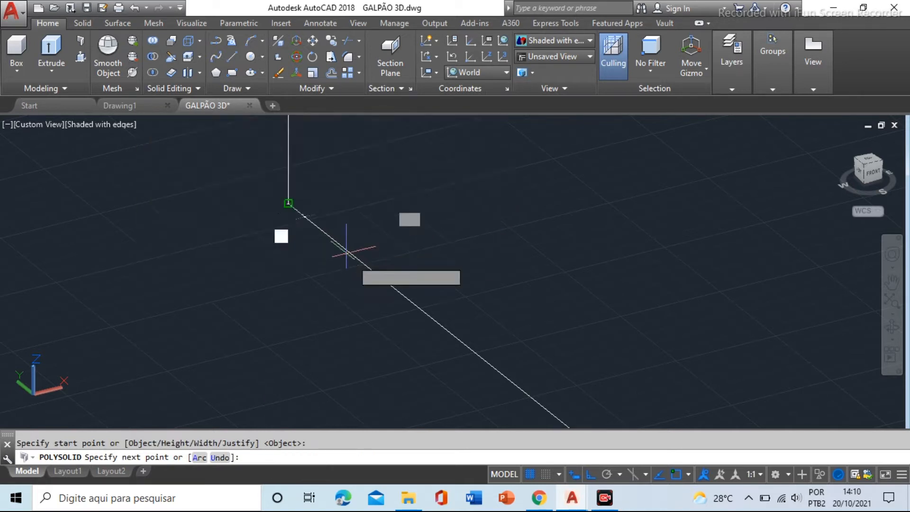
{"action": "left_click", "coordinate": [435, 352]}
{"action": "key", "text": "Return"}
{"action": "scroll", "coordinate": [227, 264], "scroll_direction": "down", "scroll_amount": 4}
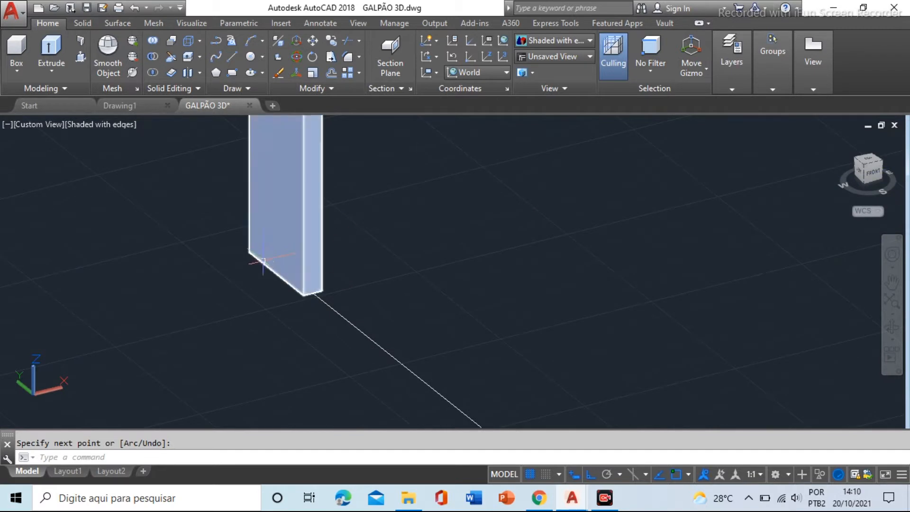
Step: Measure the new Polysolid with DIST from its lower corner to the diagonally opposite upper corner
{"action": "scroll", "coordinate": [247, 304], "scroll_direction": "down", "scroll_amount": 4}
{"action": "type", "text": "dist"}
{"action": "key", "text": "Return"}
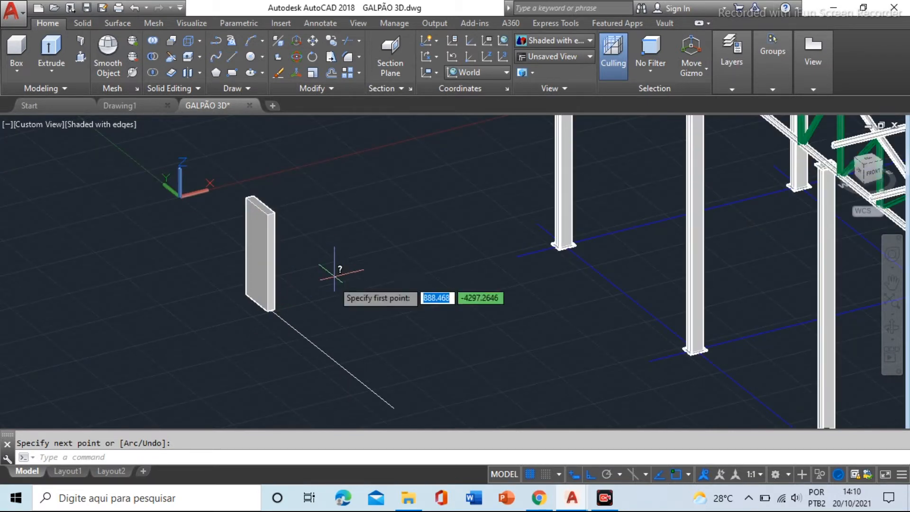
{"action": "scroll", "coordinate": [251, 308], "scroll_direction": "up", "scroll_amount": 3}
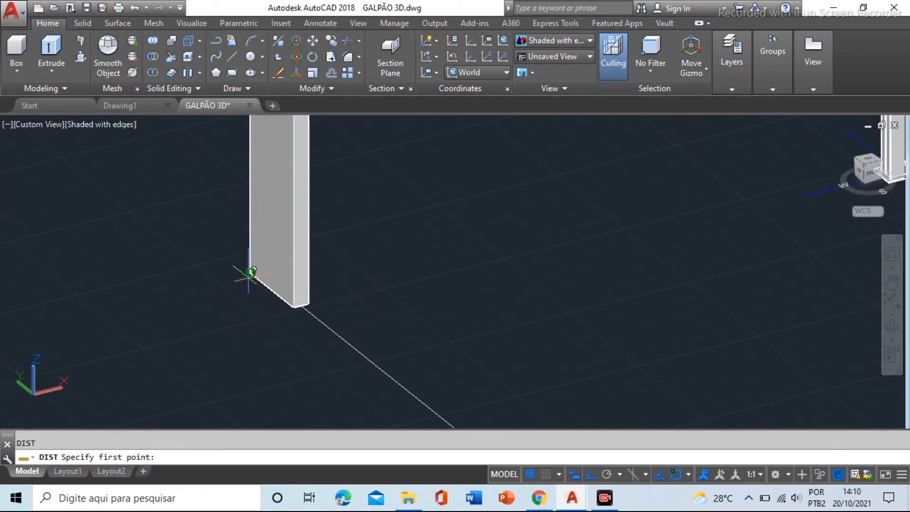
{"action": "left_click", "coordinate": [251, 273]}
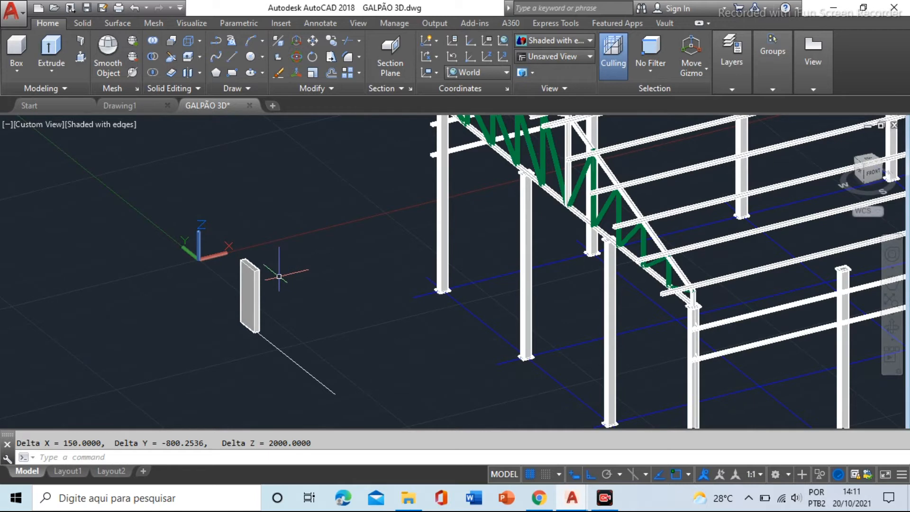
Step: Select the Polysolid standing at the end of the ground line
{"action": "scroll", "coordinate": [260, 285], "scroll_direction": "up", "scroll_amount": 2}
{"action": "left_click", "coordinate": [252, 284]}
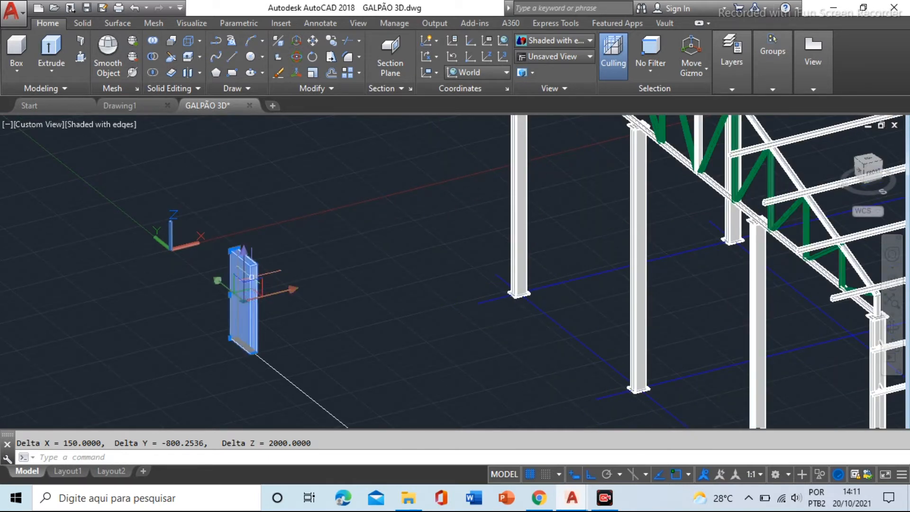